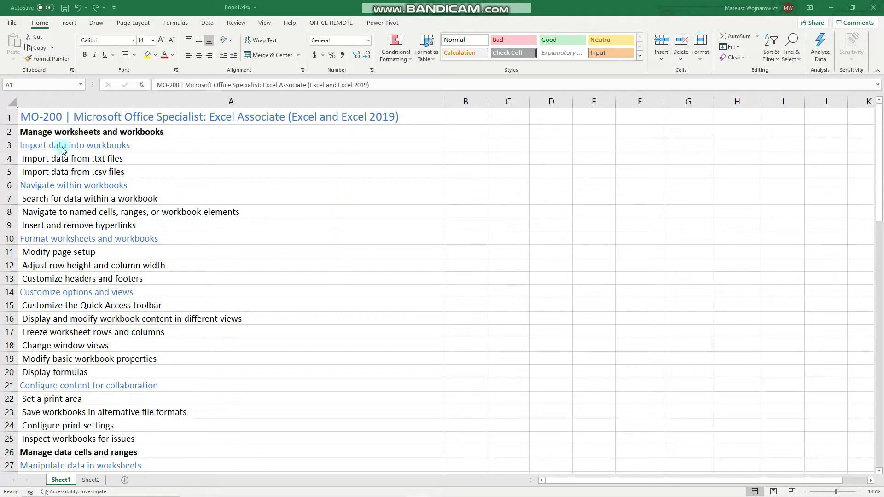
Step: In the objectives list, select the objective on referencing named ranges and tables
{"action": "left_click", "coordinate": [52, 117]}
{"action": "scroll", "coordinate": [136, 205], "scroll_direction": "down", "scroll_amount": 3}
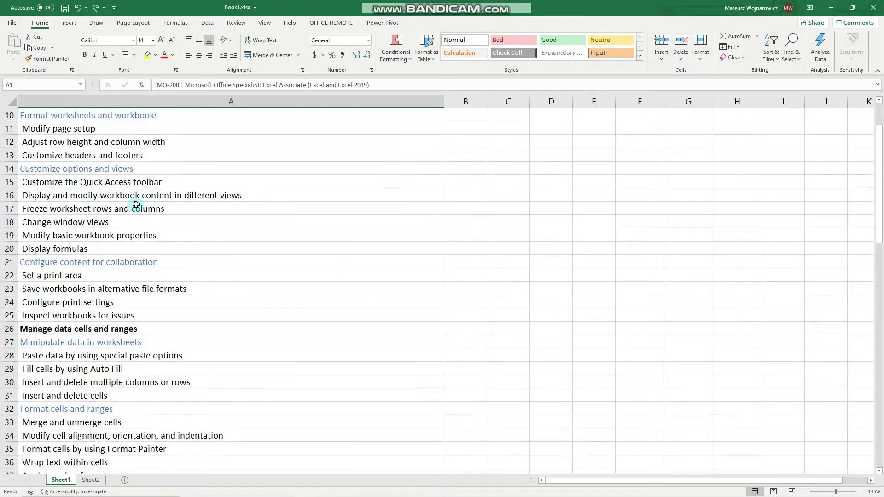
{"action": "scroll", "coordinate": [136, 204], "scroll_direction": "down", "scroll_amount": 13}
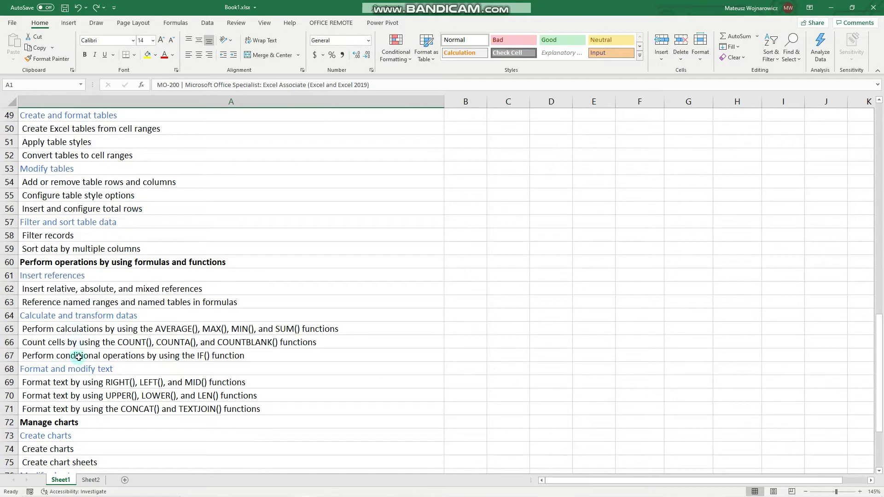
{"action": "left_click", "coordinate": [80, 302]}
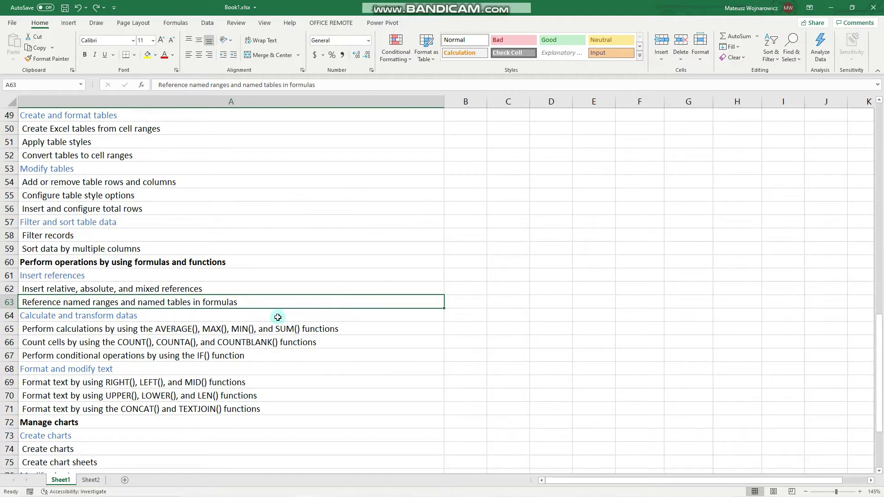
Step: On Sheet2, point out the Country 1 and Country 2 columns, cell B3 and The Difference cell D3
{"action": "left_click", "coordinate": [91, 480]}
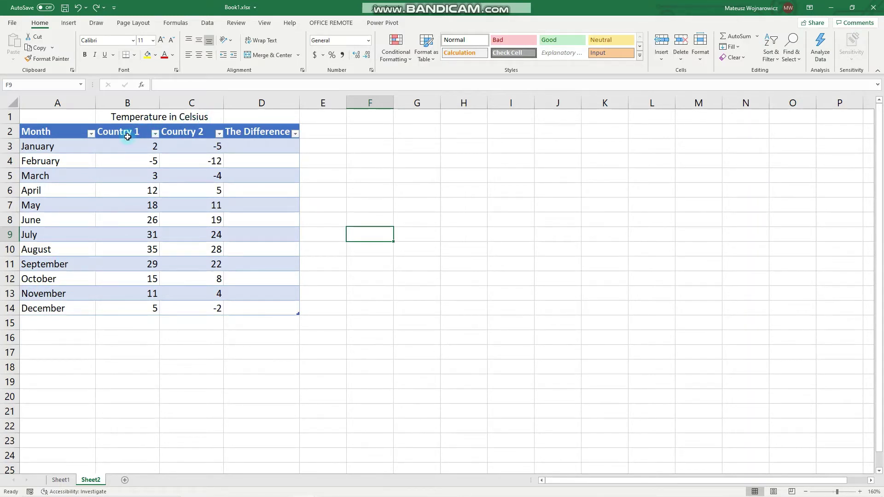
{"action": "left_click", "coordinate": [127, 133]}
{"action": "left_click", "coordinate": [185, 134]}
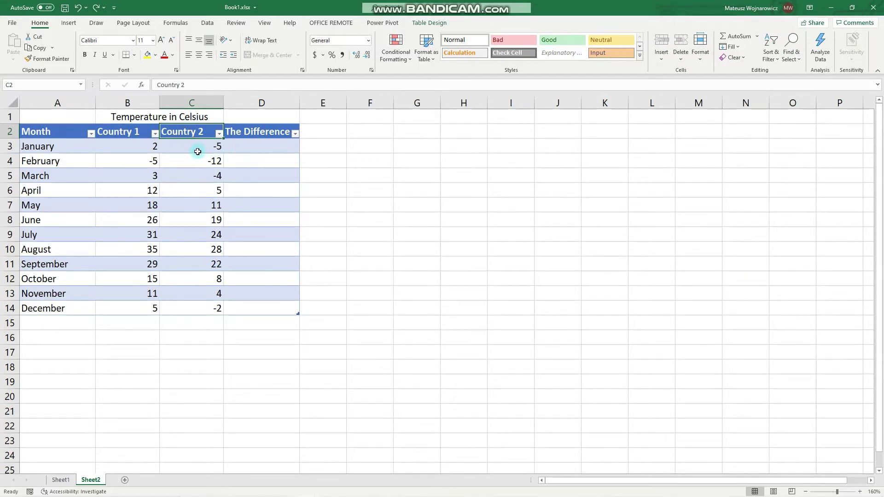
{"action": "left_click", "coordinate": [148, 147]}
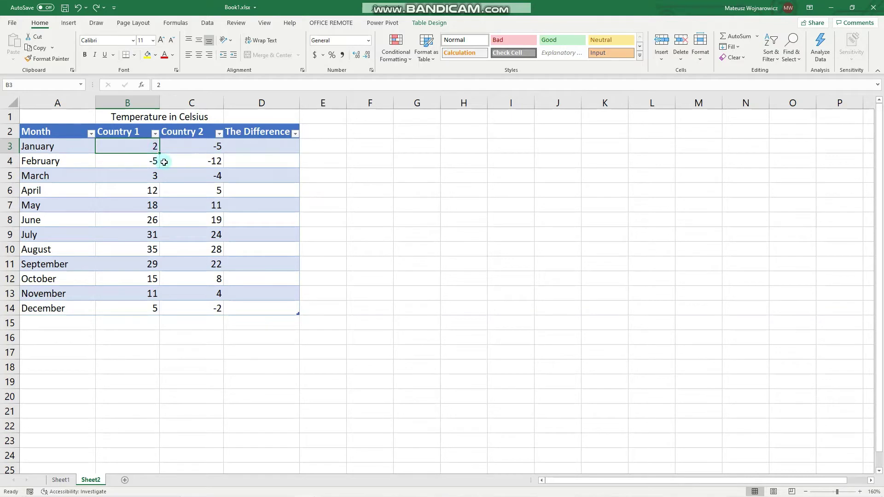
{"action": "left_click", "coordinate": [284, 148]}
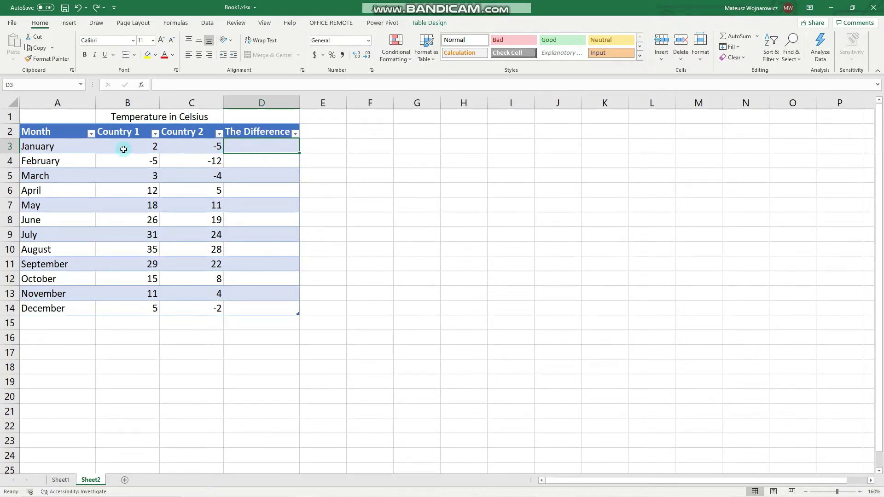
Step: Enter =ABS([@[Country 1]]-[@[Country 2]]) in D3 so every month's difference shows 7
{"action": "double_click", "coordinate": [237, 146]}
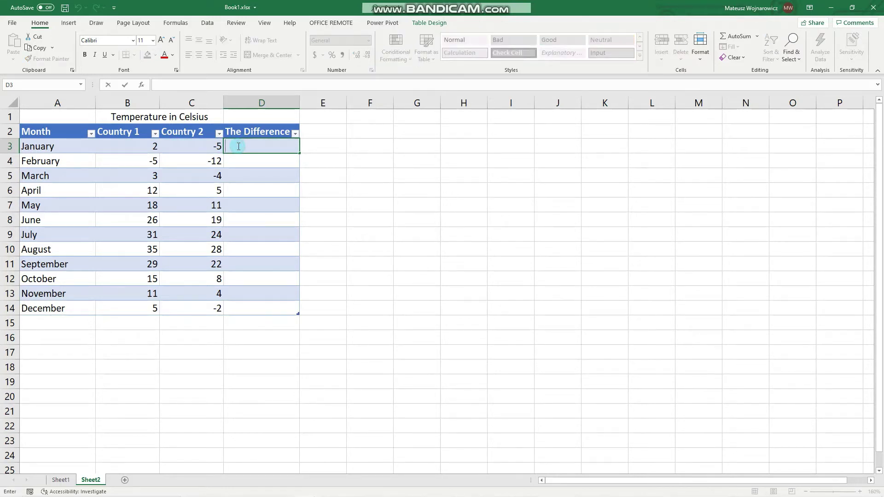
{"action": "type", "text": "="}
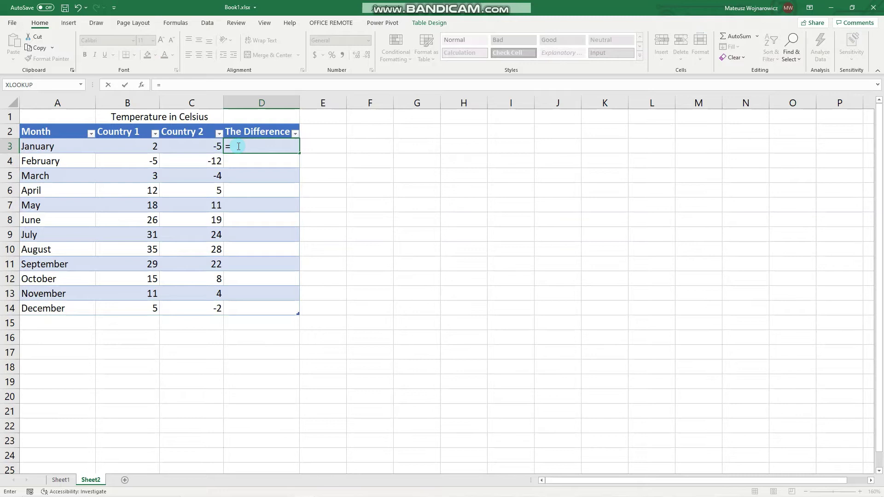
{"action": "type", "text": "a"}
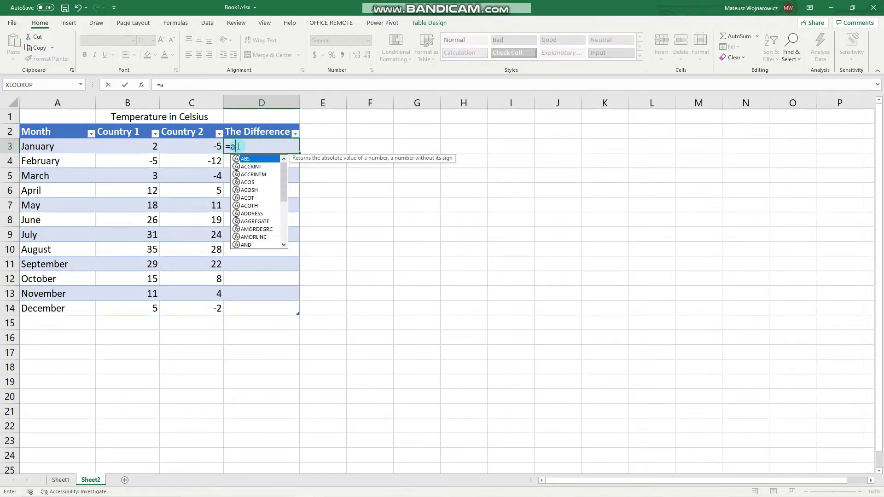
{"action": "type", "text": "bs("}
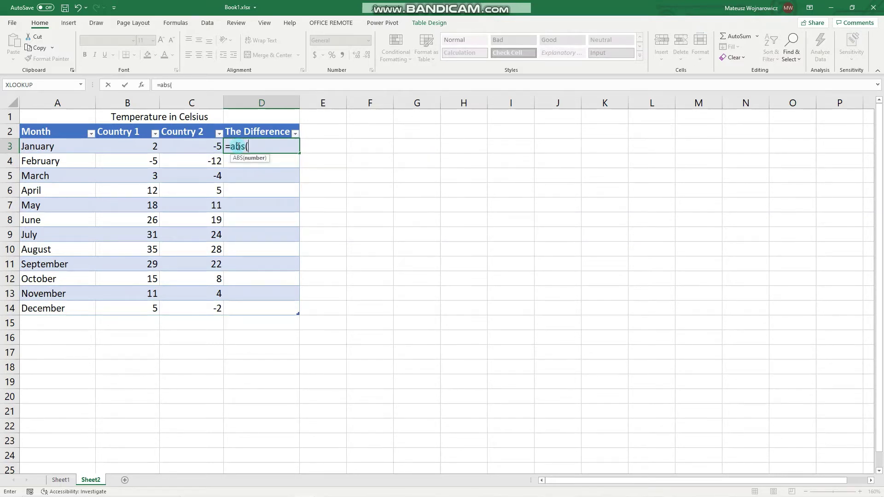
{"action": "left_click", "coordinate": [149, 147]}
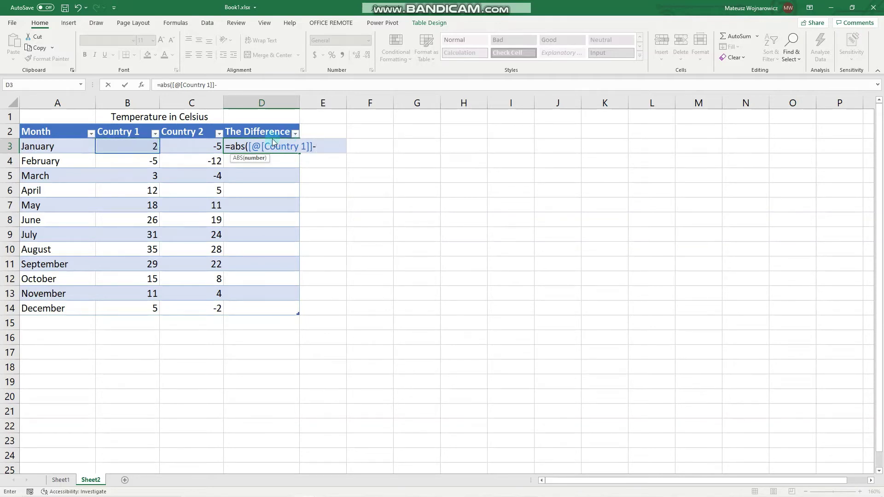
{"action": "type", "text": "-"}
{"action": "left_click", "coordinate": [216, 146]}
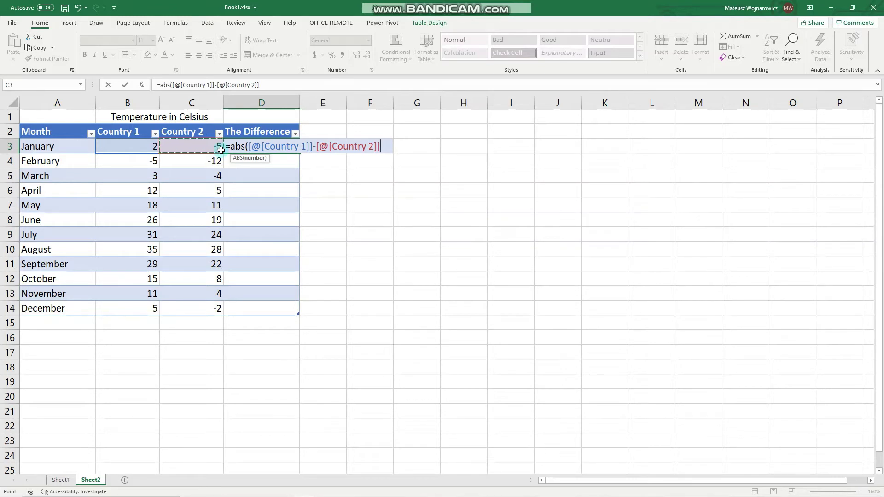
{"action": "key", "text": "Return"}
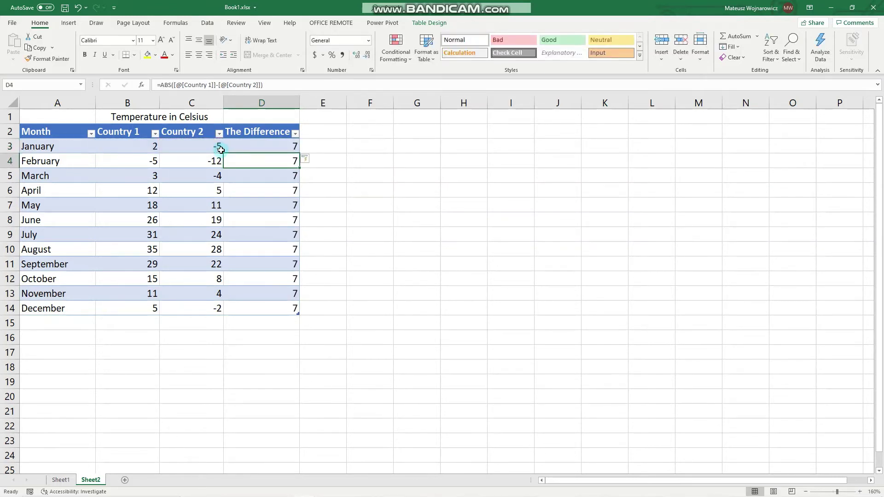
{"action": "left_click", "coordinate": [276, 148]}
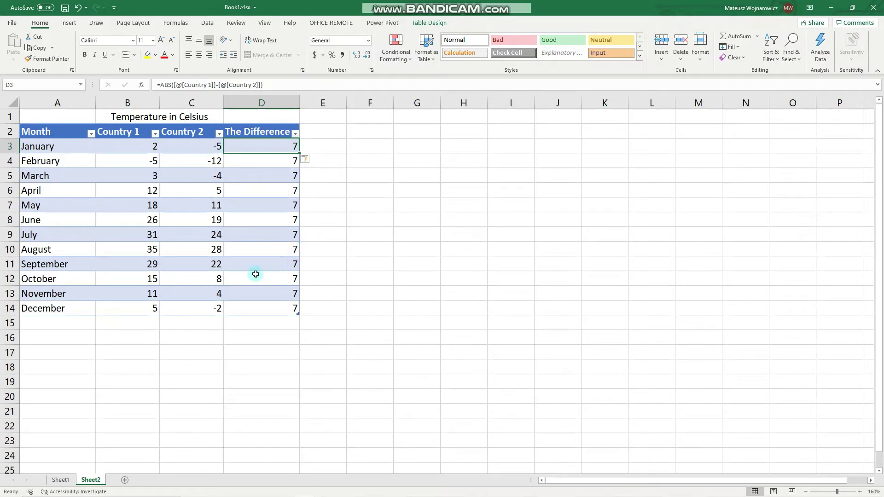
{"action": "left_click", "coordinate": [265, 174]}
{"action": "left_click", "coordinate": [274, 203]}
{"action": "left_click", "coordinate": [281, 245]}
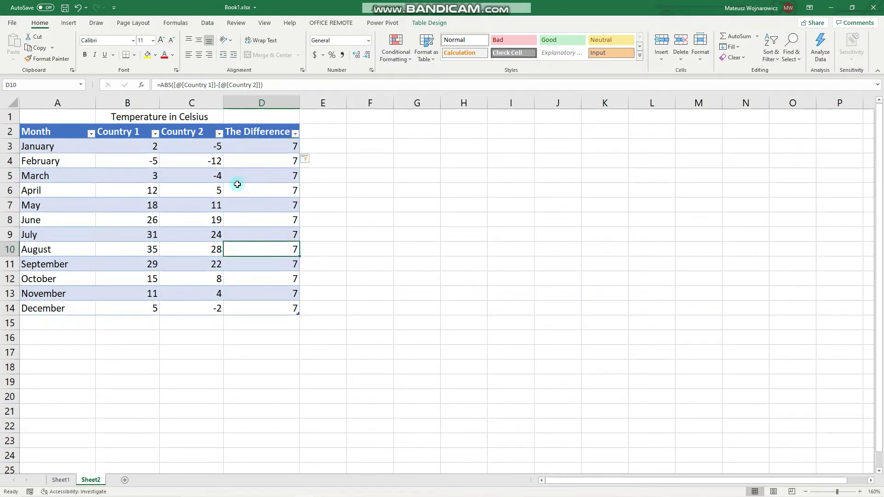
{"action": "left_click", "coordinate": [205, 145]}
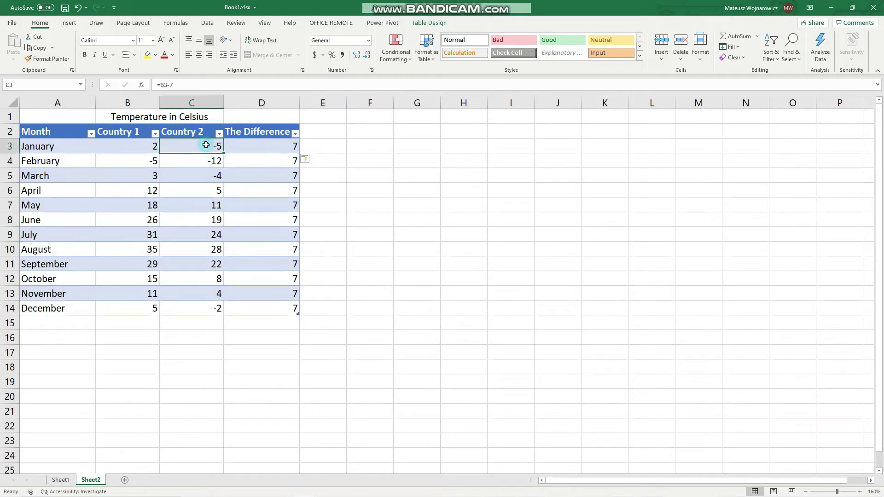
{"action": "left_click", "coordinate": [199, 160]}
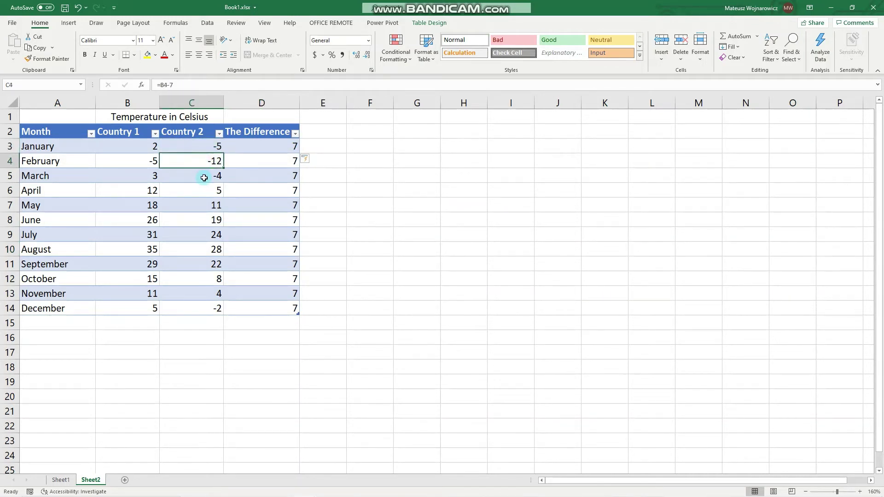
{"action": "left_click", "coordinate": [203, 175]}
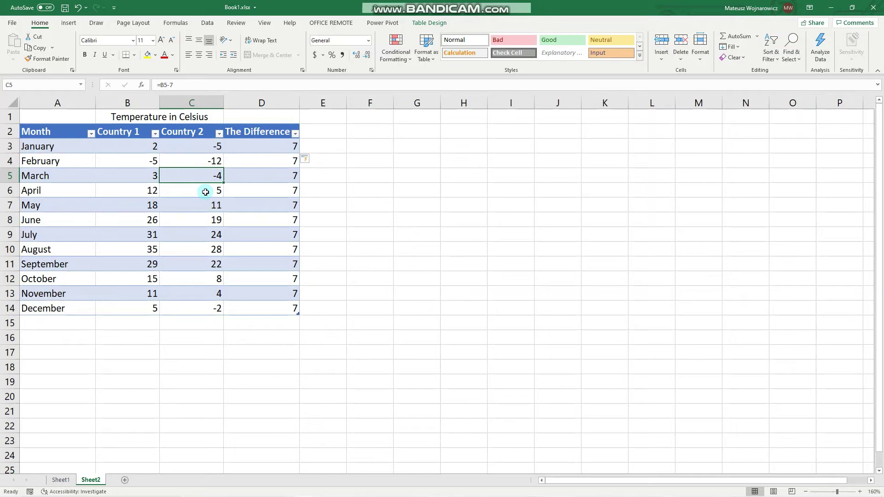
{"action": "left_click", "coordinate": [205, 192]}
{"action": "left_click", "coordinate": [204, 206]}
{"action": "left_click", "coordinate": [213, 234]}
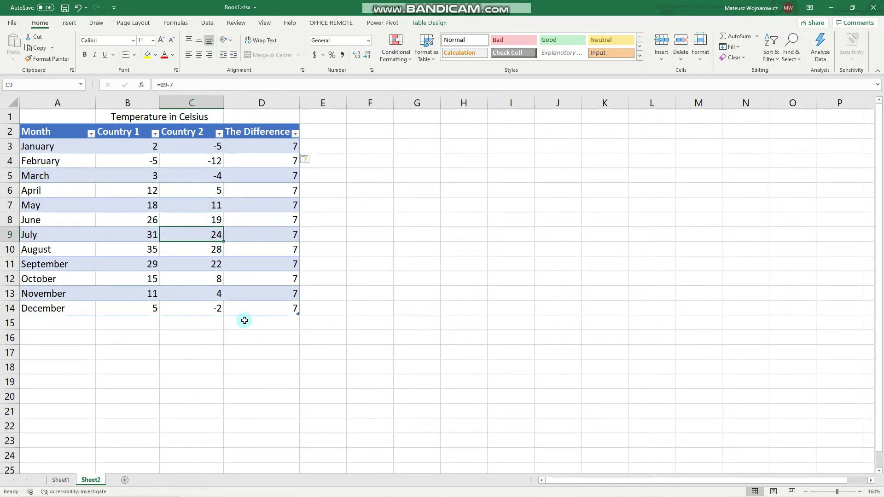
{"action": "left_click", "coordinate": [134, 341]}
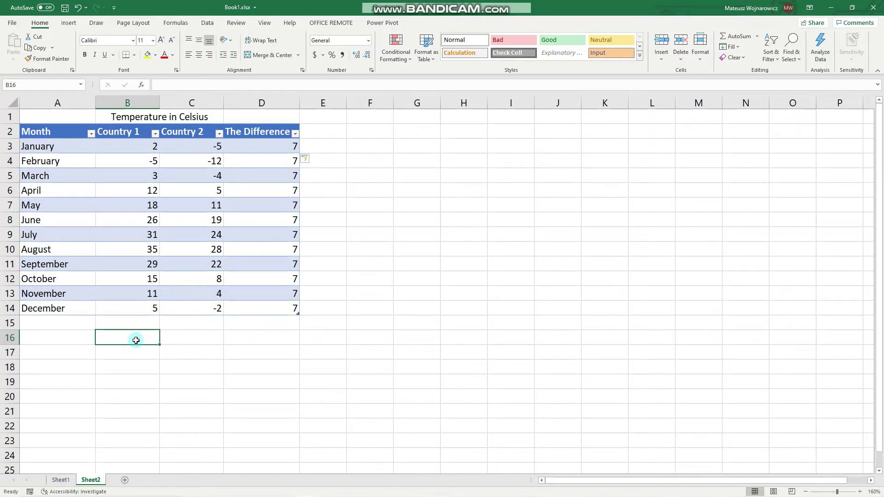
Step: In B16, start =average( and select B3:B14 to reference Table1[Country 1]
{"action": "type", "text": "="}
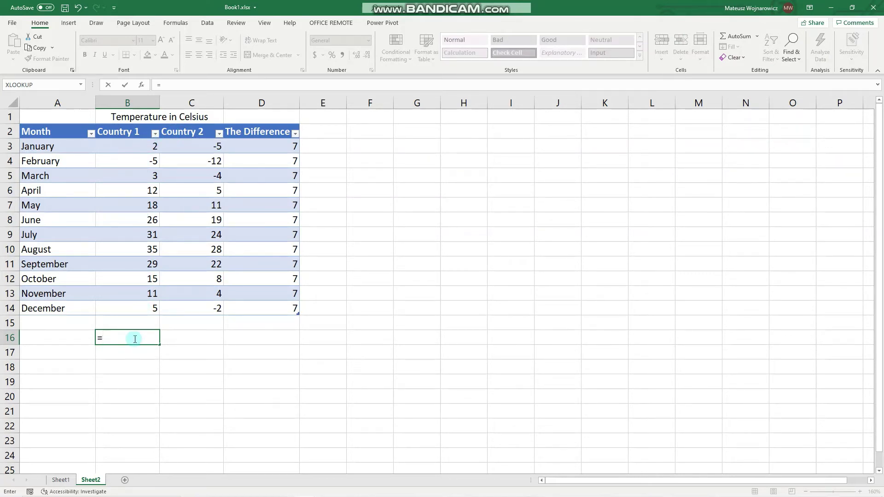
{"action": "type", "text": "aver"}
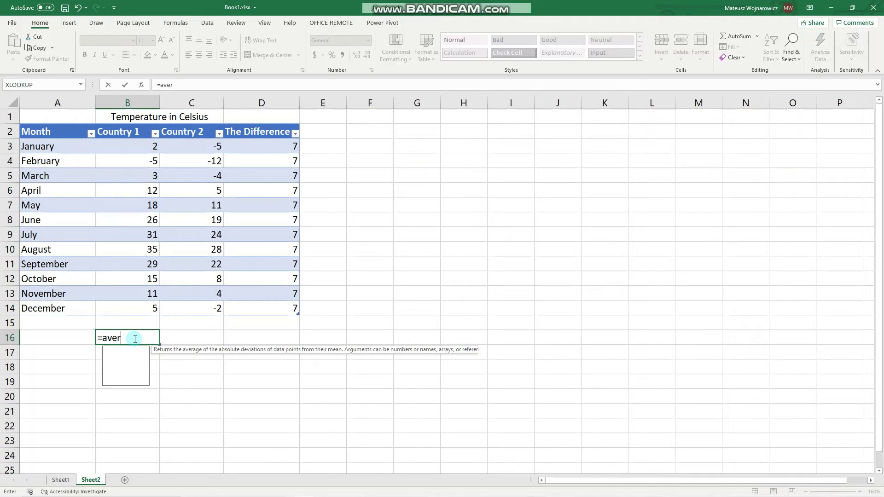
{"action": "type", "text": "age("}
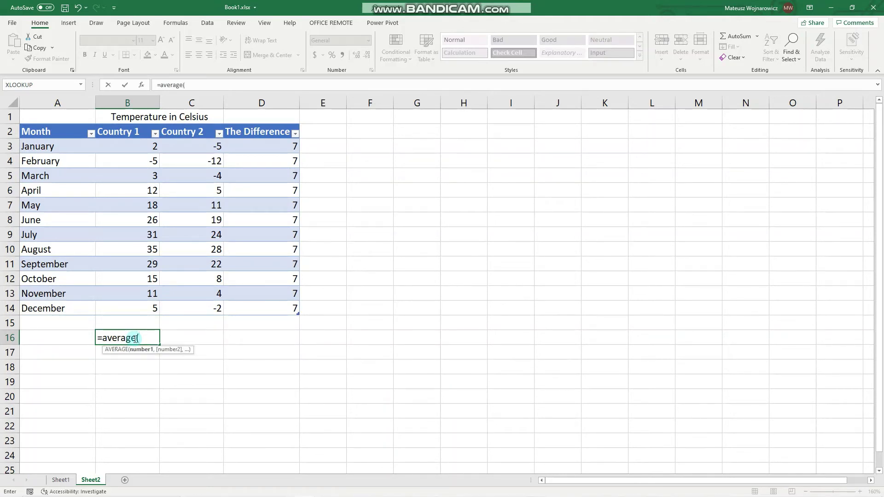
{"action": "left_click_drag", "start_coordinate": [138, 146], "coordinate": [147, 314]}
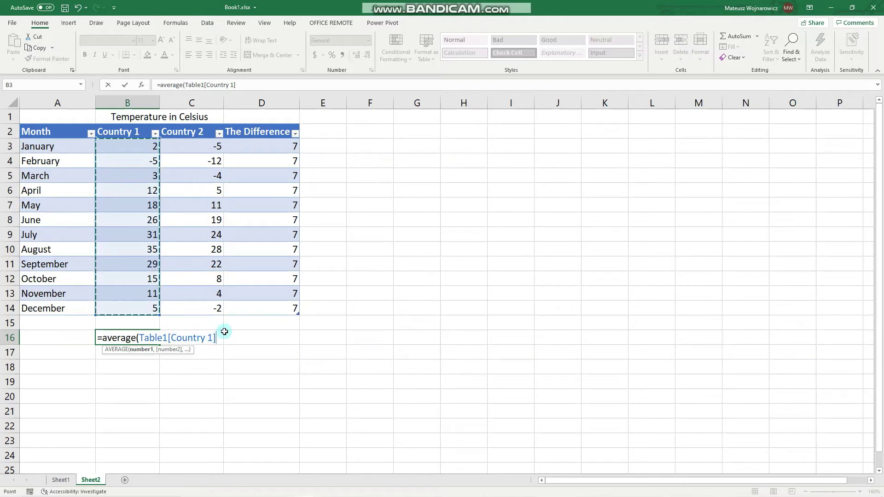
Step: Finish B16's average (15.17) and enter =AVERAGE of C3:C14 in C16 (8.17)
{"action": "key", "text": "Return"}
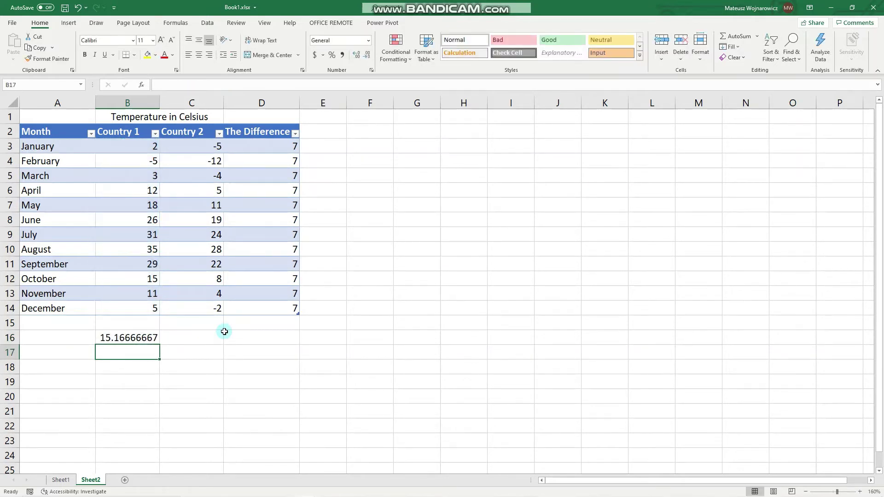
{"action": "left_click", "coordinate": [216, 337]}
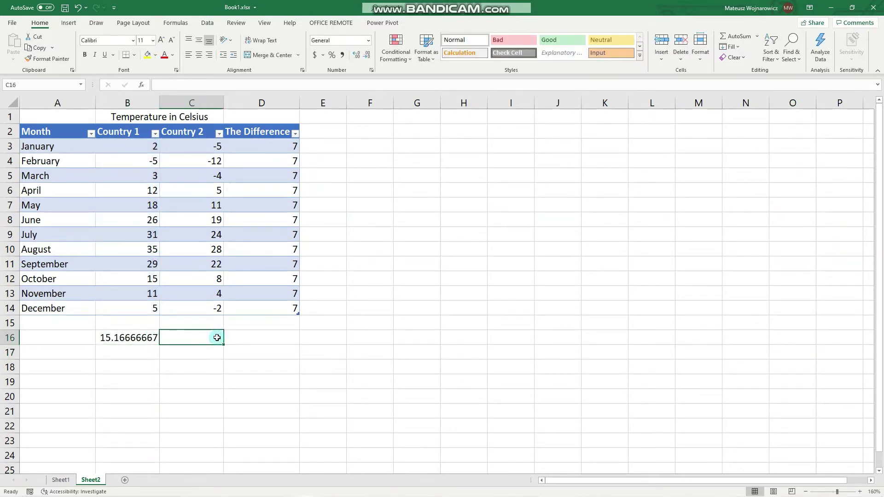
{"action": "type", "text": "=av"}
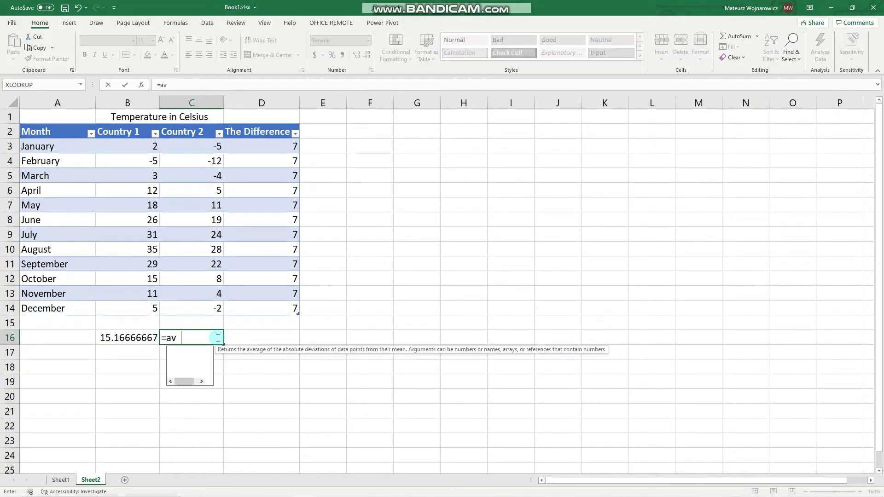
{"action": "type", "text": "erage("}
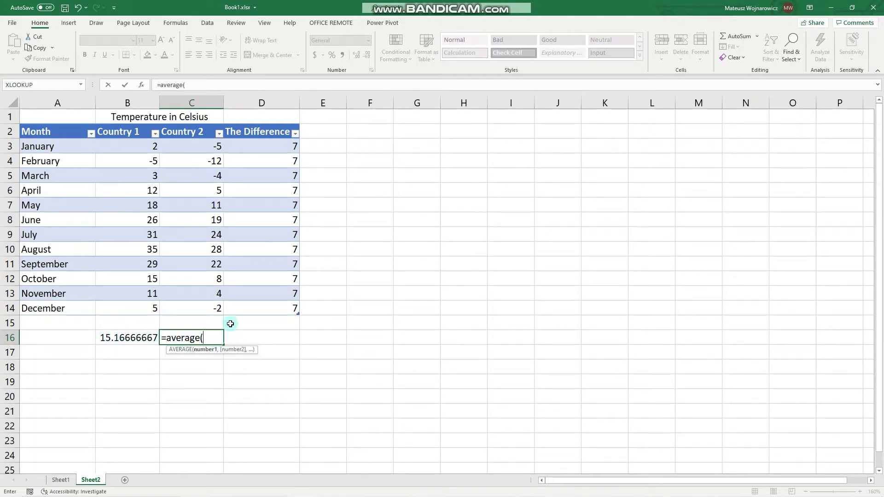
{"action": "left_click_drag", "start_coordinate": [217, 146], "coordinate": [221, 309]}
{"action": "key", "text": "Return"}
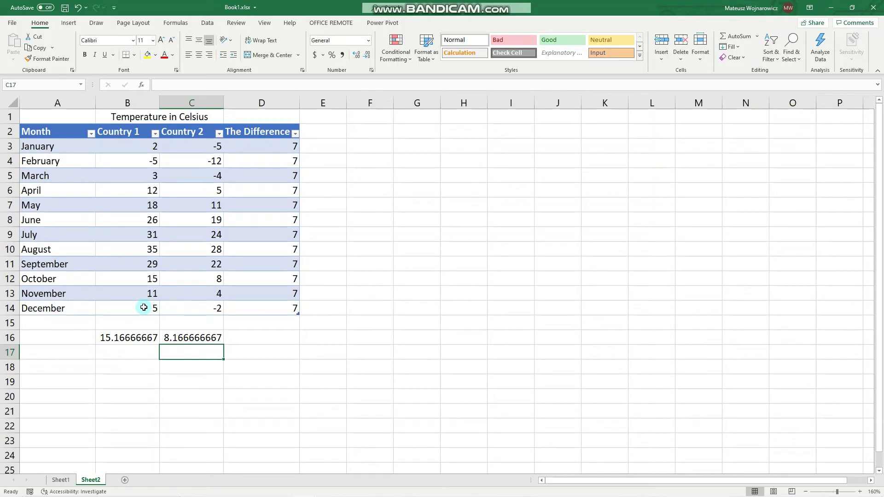
Step: Name cell B14, December's Country 1 temperature, December1 through the Name Box
{"action": "left_click", "coordinate": [144, 308]}
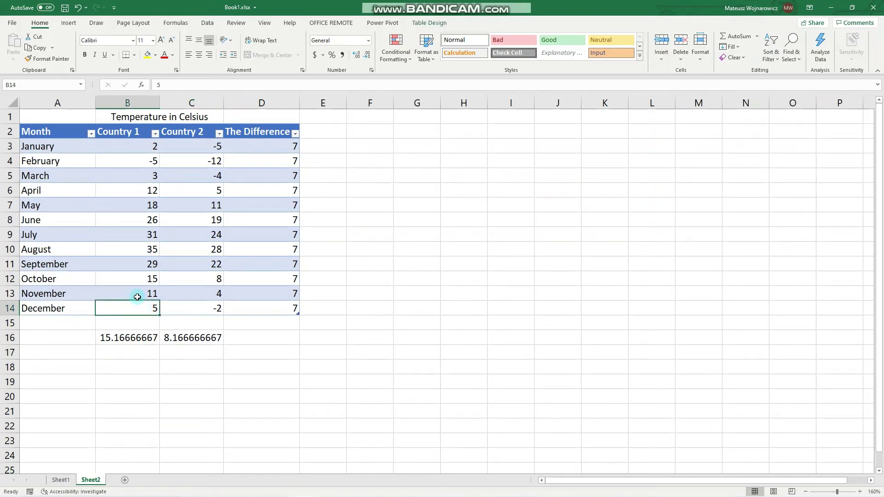
{"action": "left_click", "coordinate": [24, 83]}
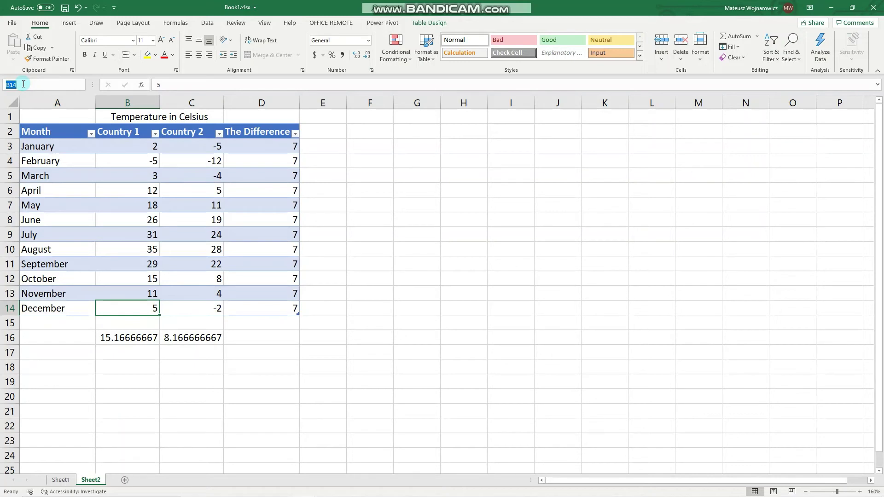
{"action": "type", "text": "December1"}
{"action": "key", "text": "Escape"}
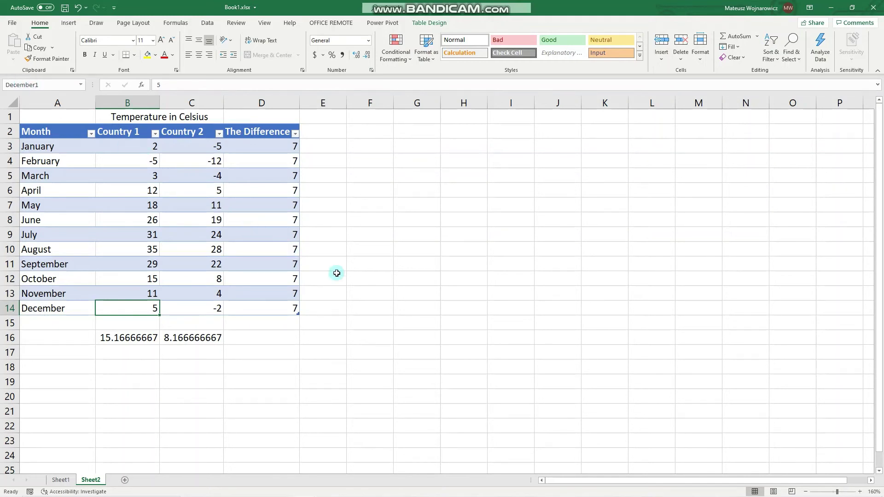
{"action": "left_click", "coordinate": [417, 235]}
{"action": "left_click", "coordinate": [175, 23]}
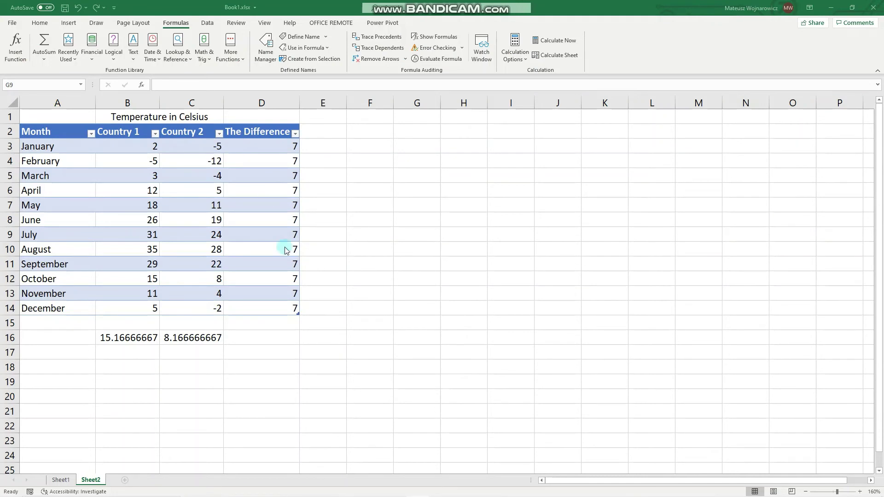
Step: In G10, start =CONVERT( and insert the defined name December1 via Use in Formula
{"action": "left_click", "coordinate": [152, 309]}
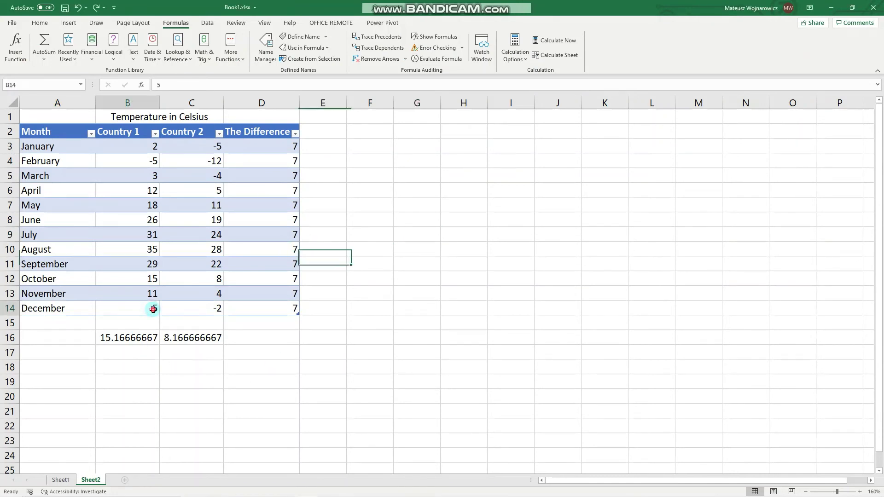
{"action": "left_click", "coordinate": [420, 248]}
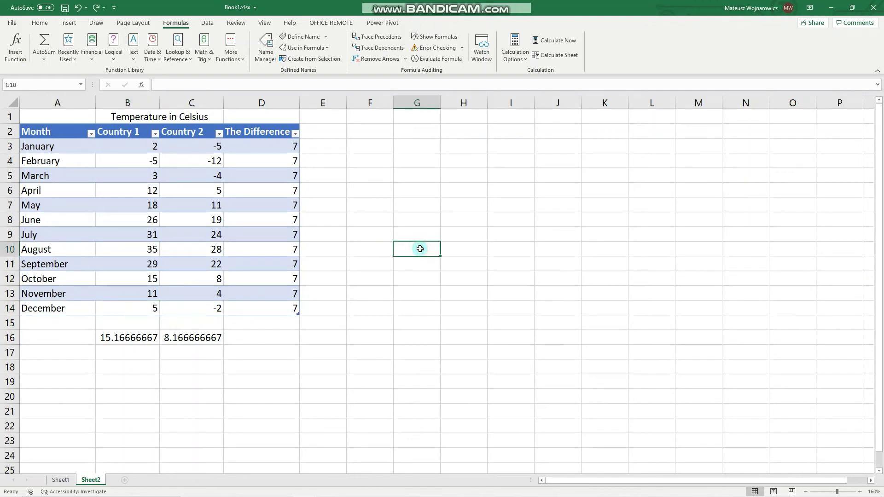
{"action": "type", "text": "="}
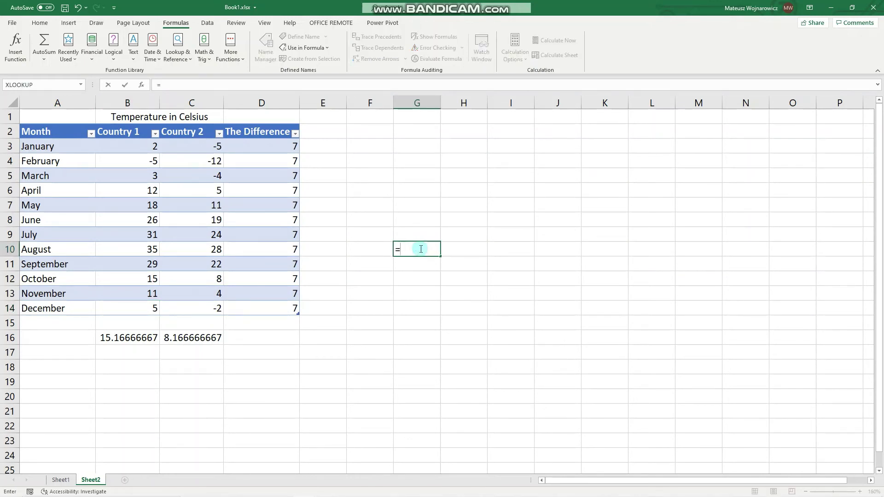
{"action": "type", "text": "CONVERT"}
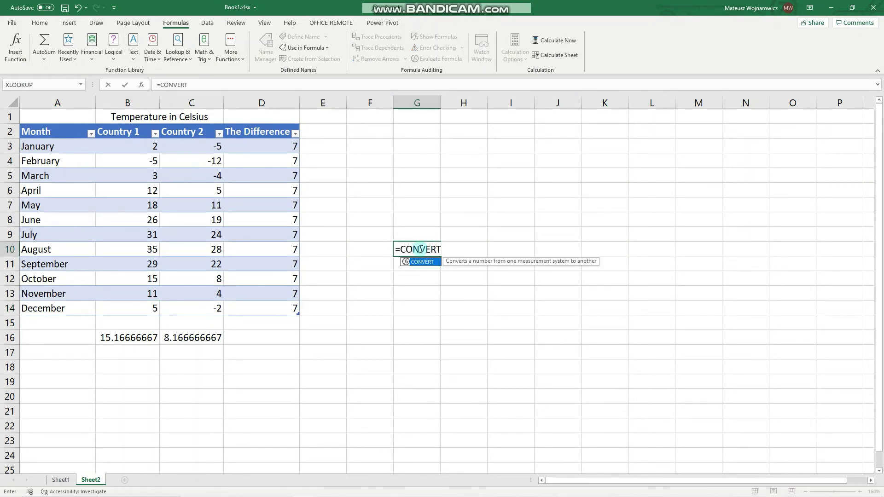
{"action": "type", "text": "("}
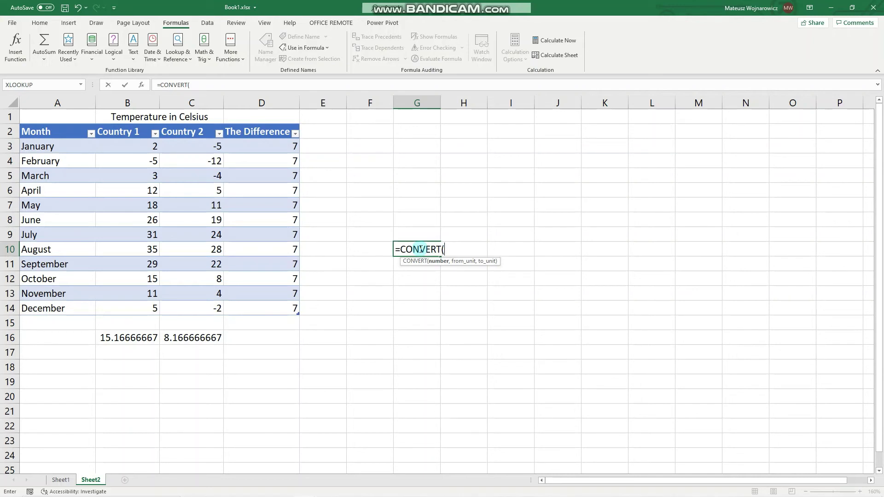
{"action": "type", "text": "b"}
{"action": "key", "text": "BackSpace"}
{"action": "type", "text": "Decem"}
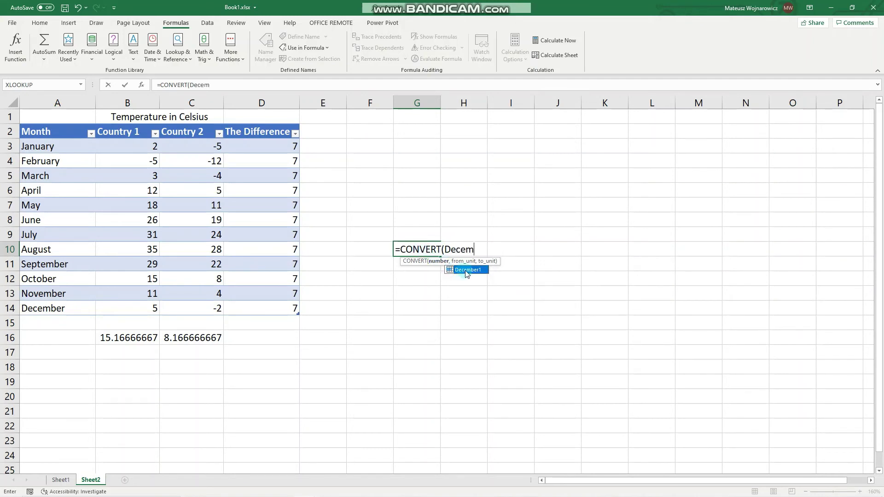
{"action": "key", "text": "BackSpace"}
{"action": "key", "text": "BackSpace"}
{"action": "key", "text": "BackSpace"}
{"action": "key", "text": "BackSpace"}
{"action": "key", "text": "BackSpace"}
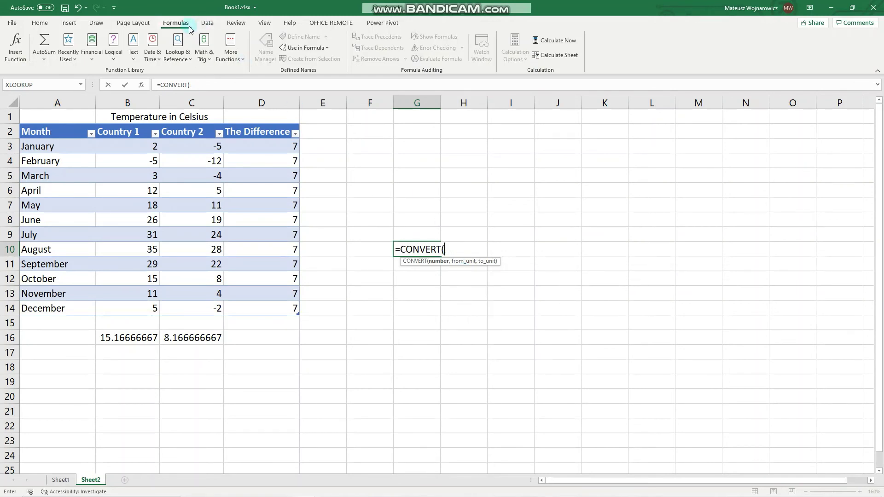
{"action": "key", "text": "ctrl+F1"}
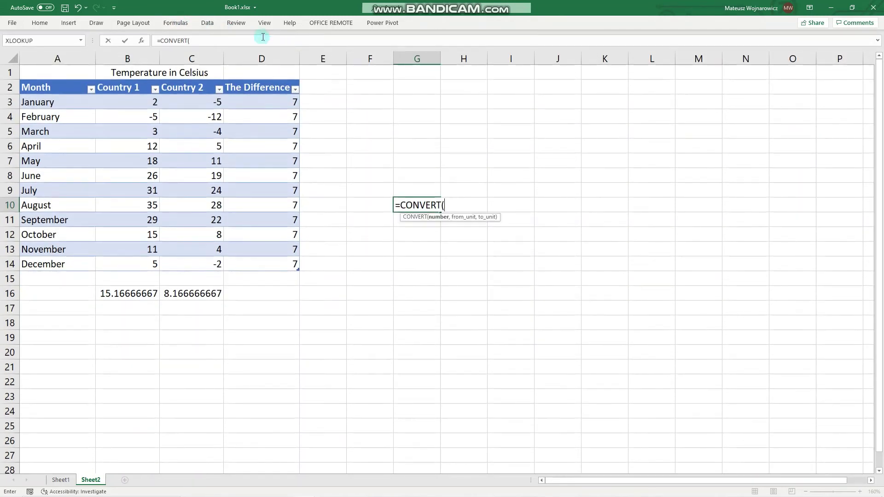
{"action": "left_click", "coordinate": [175, 22]}
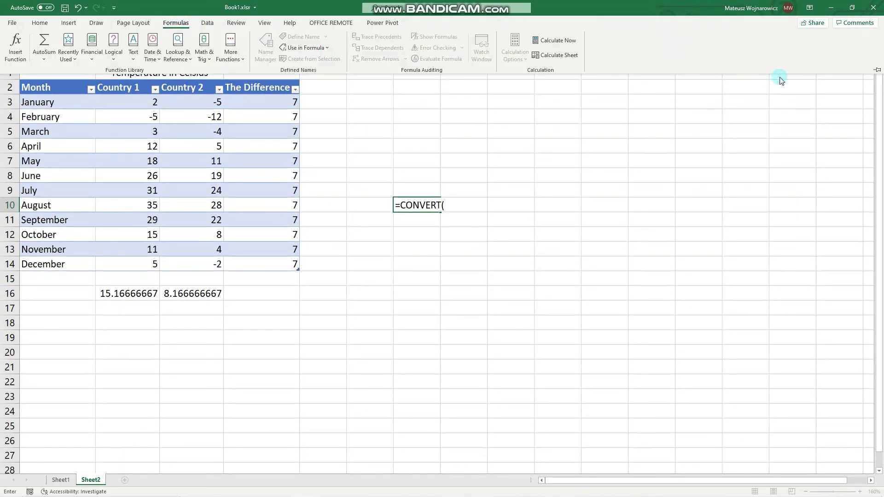
{"action": "left_click", "coordinate": [878, 69]}
{"action": "left_click", "coordinate": [321, 48]}
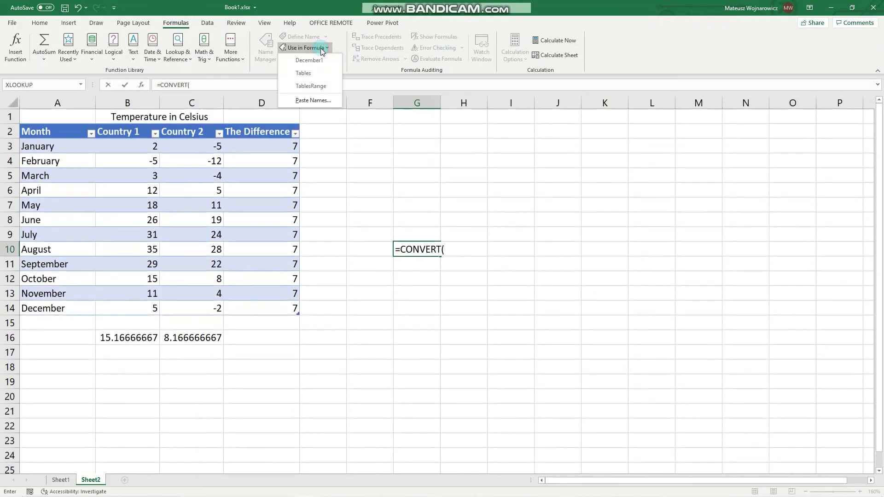
{"action": "left_click", "coordinate": [320, 56]}
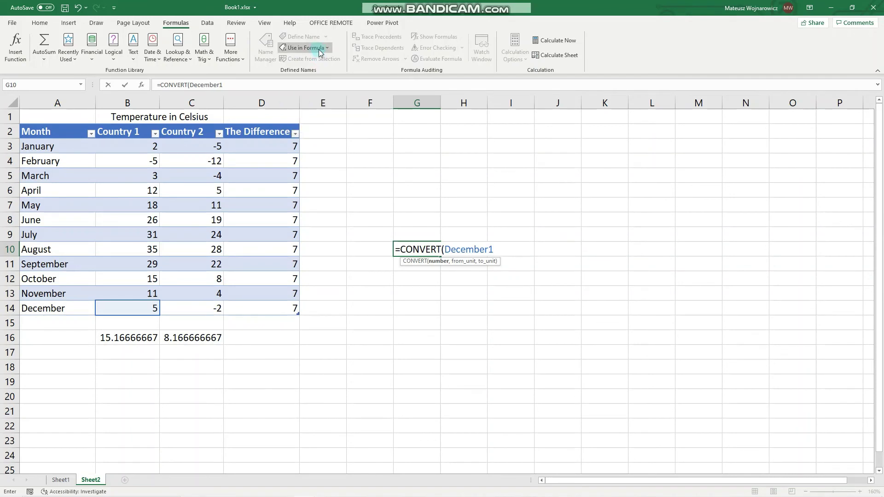
Step: Complete G10 as =CONVERT(December1,"C","F") so it returns 41
{"action": "type", "text": ","}
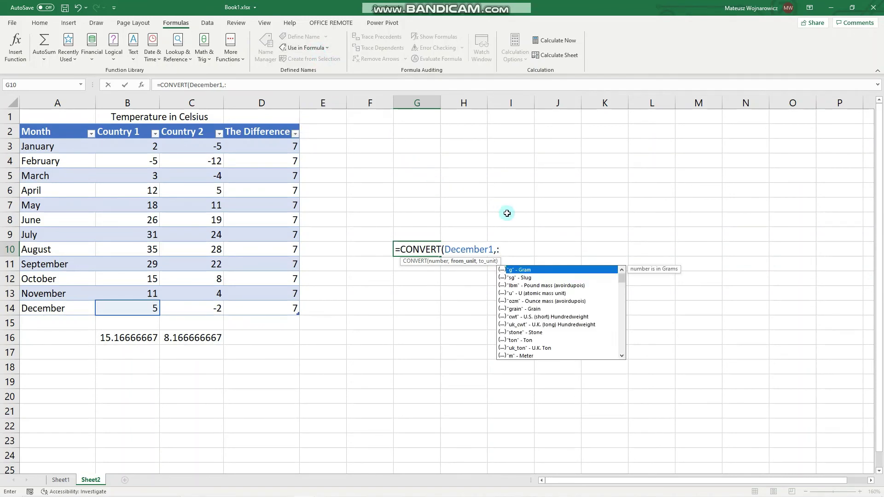
{"action": "type", "text": "'"}
{"action": "key", "text": "BackSpace"}
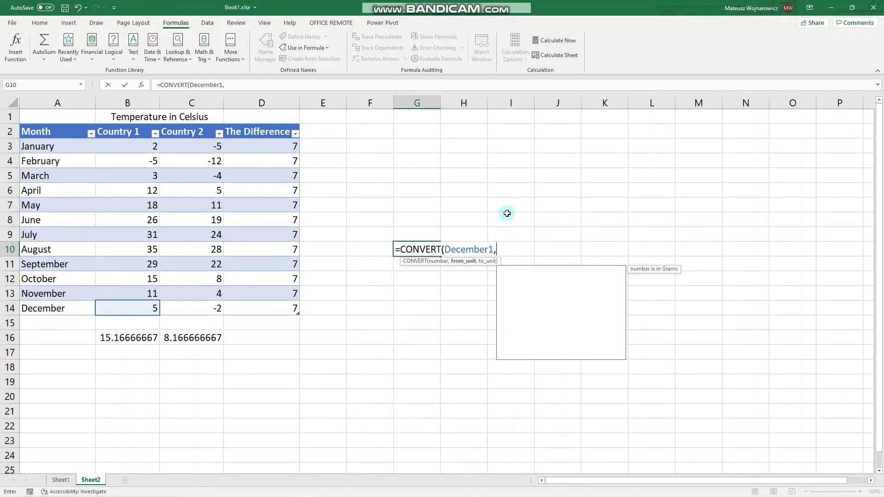
{"action": "type", "text": "\"C"}
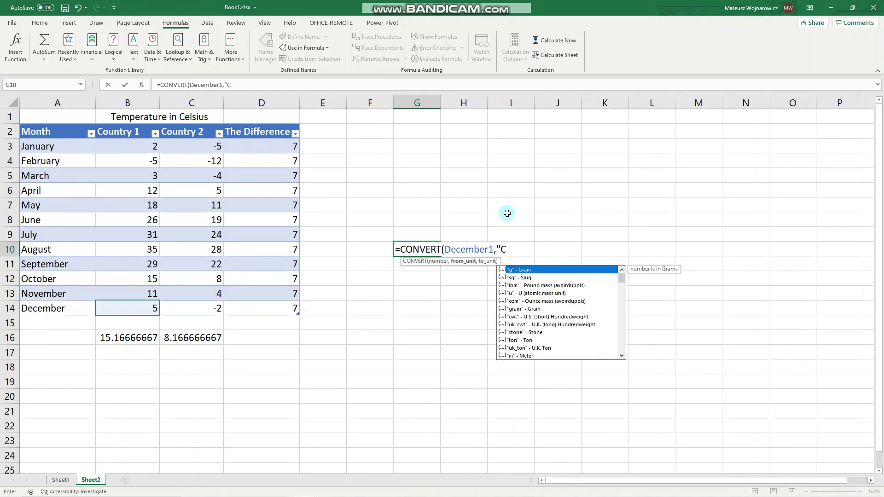
{"action": "type", "text": "\""}
{"action": "type", "text": ",\"F"}
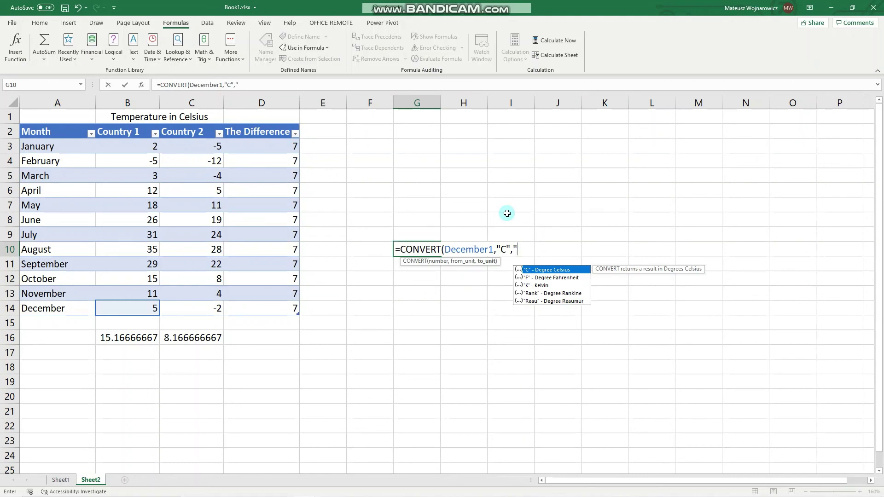
{"action": "type", "text": "\""}
{"action": "key", "text": "Return"}
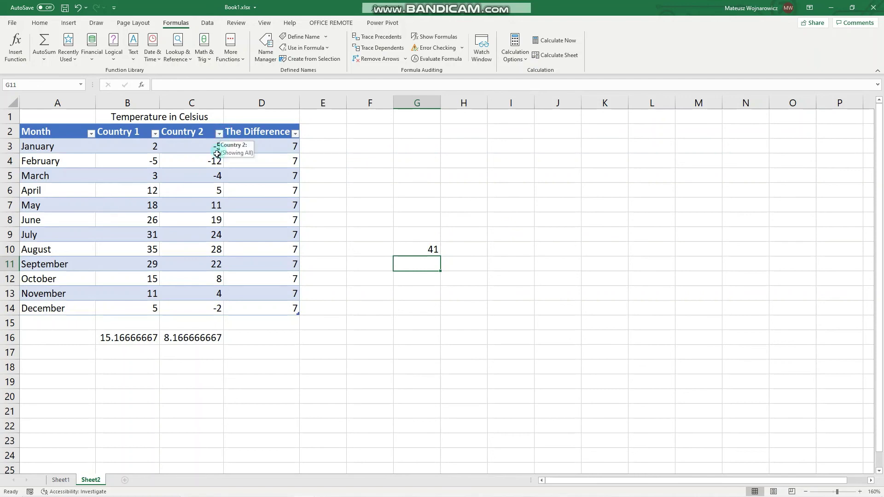
Step: Return to Sheet1 with the exam-skills outline
{"action": "left_click", "coordinate": [64, 480]}
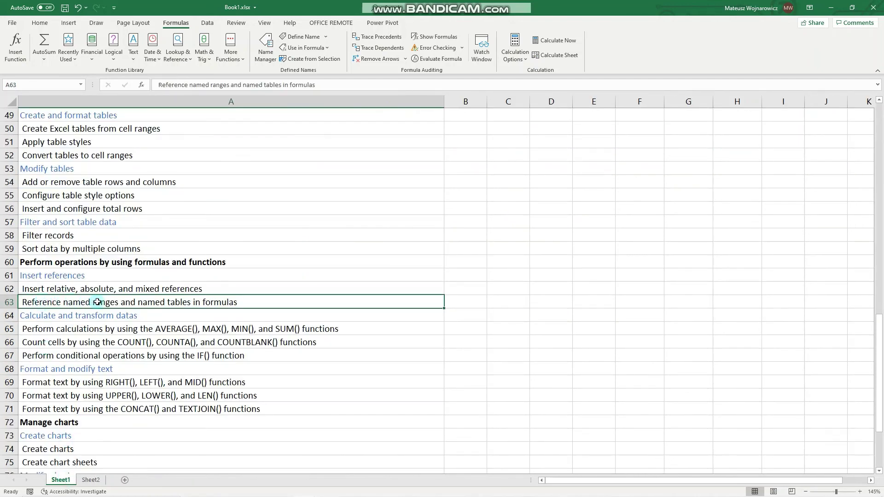